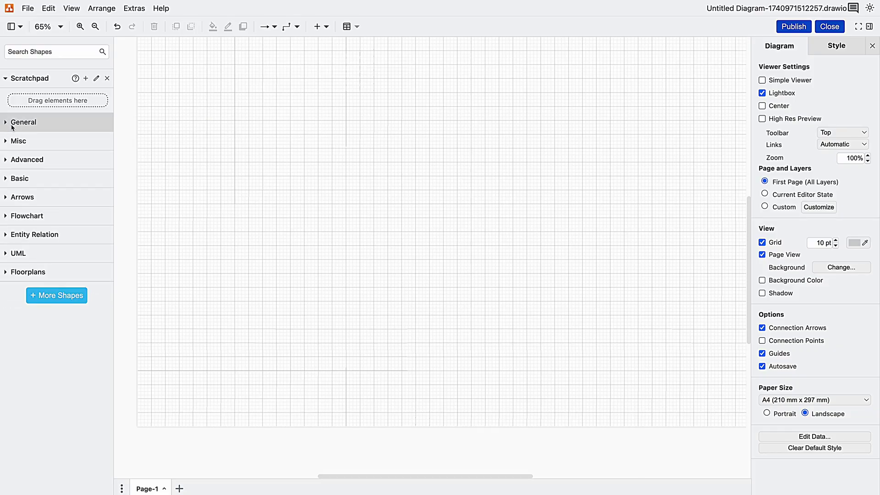
Browse the Misc, Advanced, UML and Entity Relation shape libraries in the sidebar.
{"action": "left_click", "coordinate": [10, 141]}
{"action": "left_click", "coordinate": [6, 147]}
{"action": "left_click", "coordinate": [7, 161]}
{"action": "left_click", "coordinate": [7, 160]}
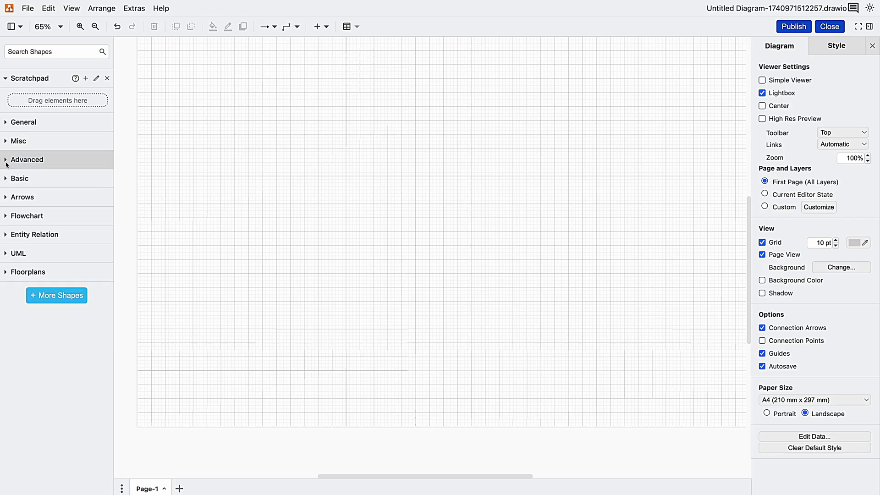
{"action": "left_click", "coordinate": [9, 256]}
{"action": "left_click", "coordinate": [9, 236]}
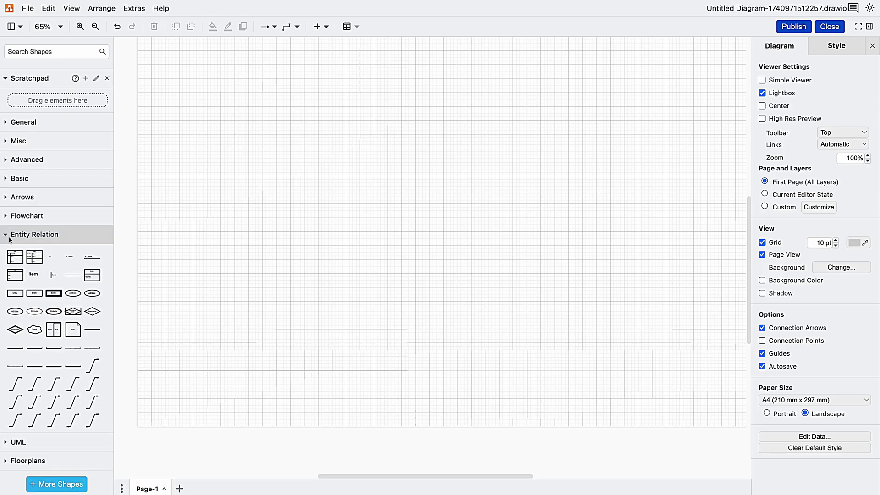
{"action": "left_click", "coordinate": [9, 235]}
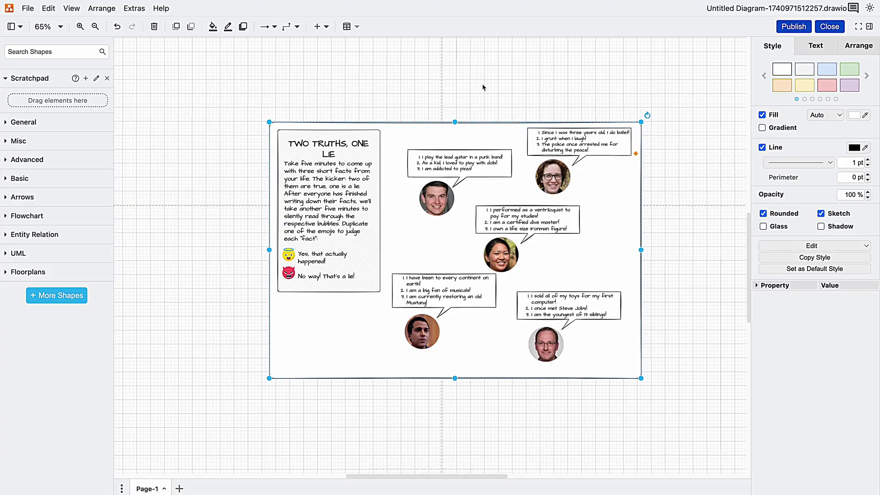
Save the first face photo and the lead-guitar speech bubble, recoloured orange, to the Scratchpad.
{"action": "left_click", "coordinate": [482, 87]}
{"action": "left_click_drag", "start_coordinate": [441, 195], "coordinate": [62, 101]}
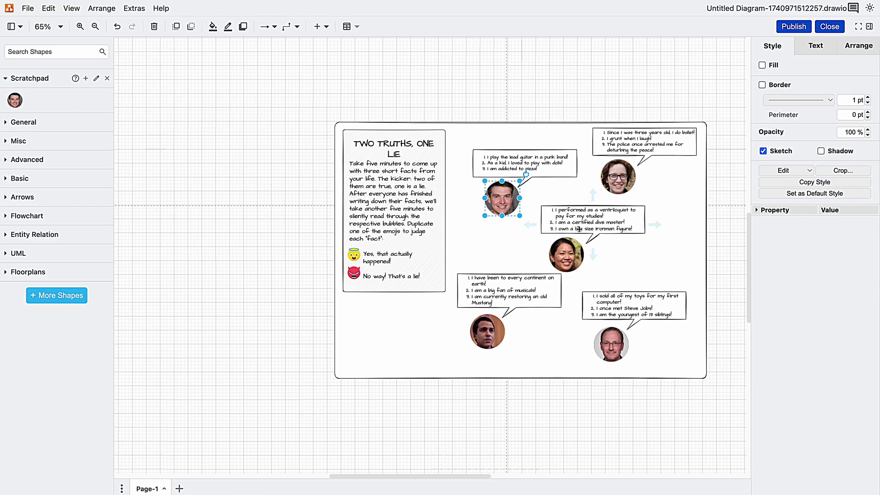
{"action": "key", "text": "Tab"}
{"action": "left_click", "coordinate": [783, 81]}
{"action": "left_click_drag", "start_coordinate": [330, 158], "coordinate": [72, 105]}
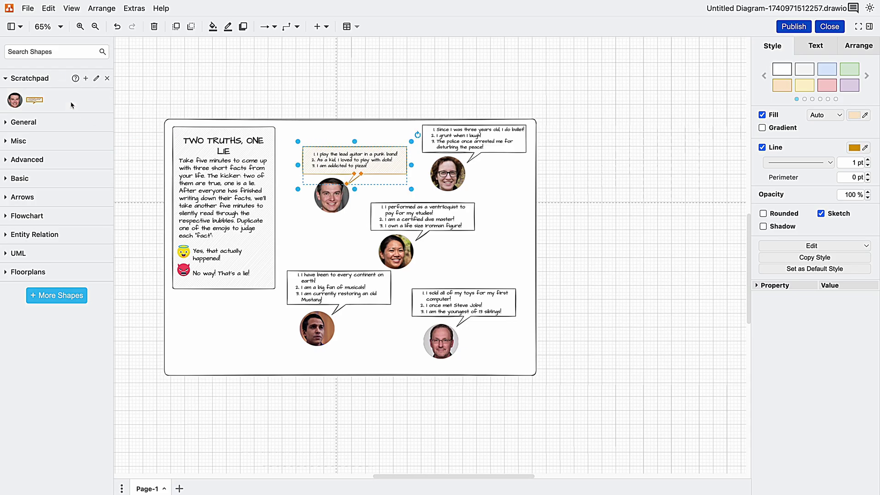
Add the top-right woman's and bottom-right man's photos to the Scratchpad.
{"action": "left_click", "coordinate": [333, 209]}
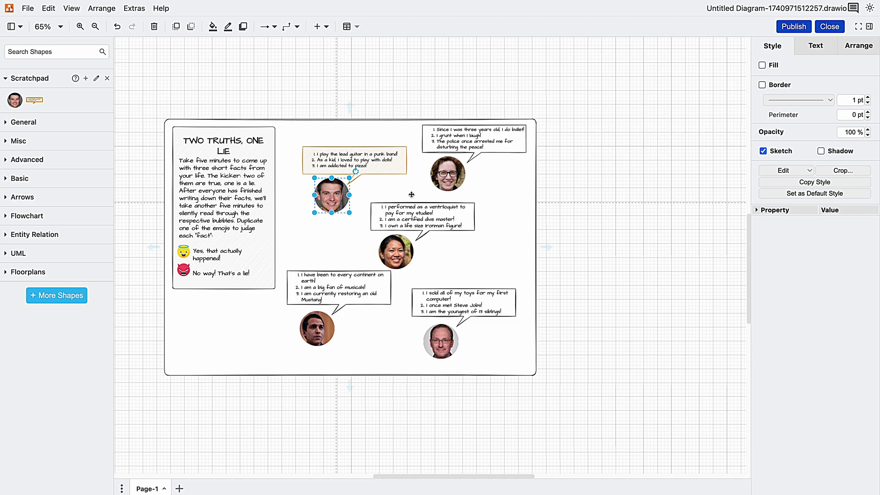
{"action": "left_click", "coordinate": [379, 217]}
{"action": "left_click", "coordinate": [447, 173], "text": "shift"}
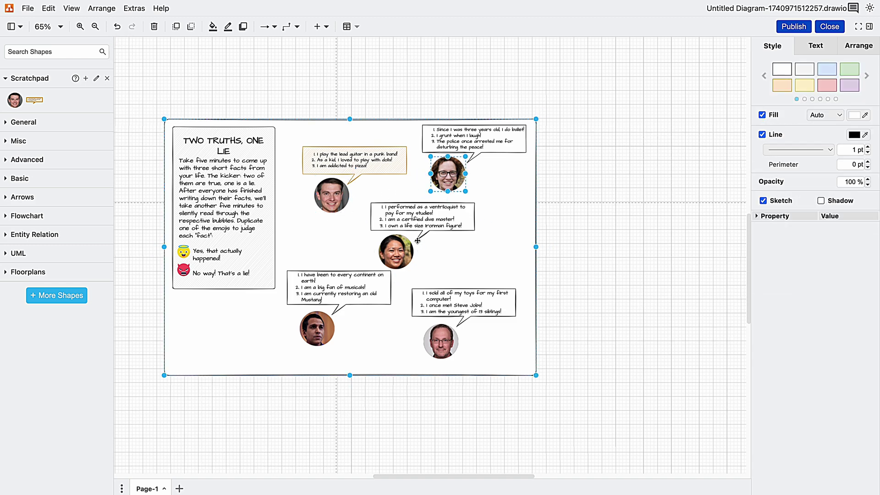
{"action": "left_click", "coordinate": [435, 351], "text": "shift"}
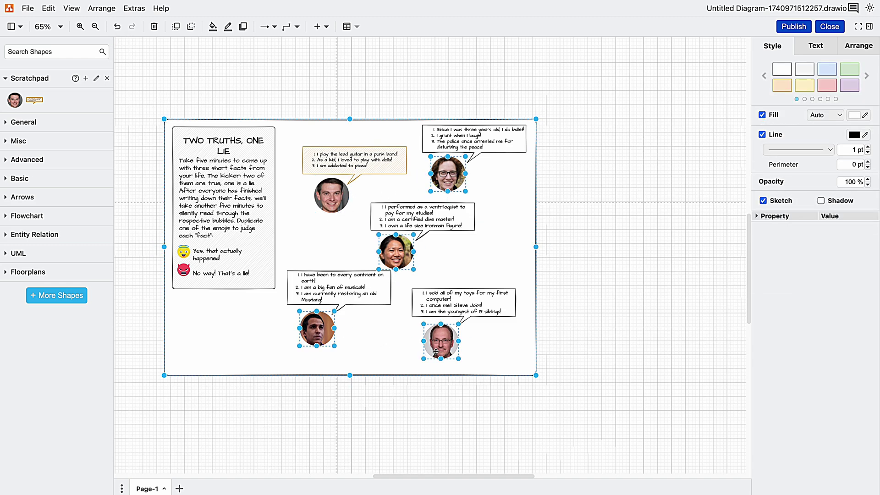
{"action": "left_click_drag", "start_coordinate": [406, 270], "coordinate": [75, 133]}
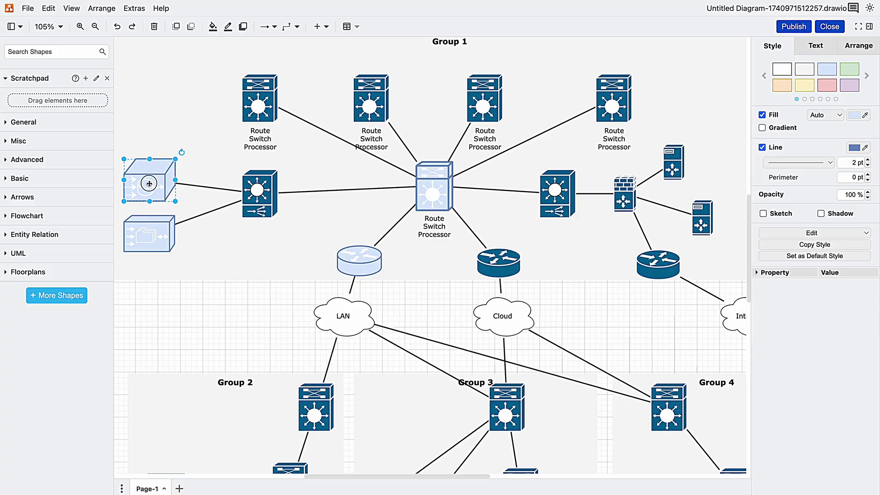
Nudge the Group 1 diagram's upper 3-D box slightly higher.
{"action": "mouse_move", "coordinate": [142, 181]}
{"action": "left_mouse_down"}
{"action": "mouse_move", "coordinate": [173, 200]}
{"action": "mouse_move", "coordinate": [142, 168]}
{"action": "left_mouse_up"}
Save the upper and lower 3-D boxes to the Scratchpad, then open its Edit dialog.
{"action": "scroll", "coordinate": [152, 171], "scroll_direction": "left", "scroll_amount": 4}
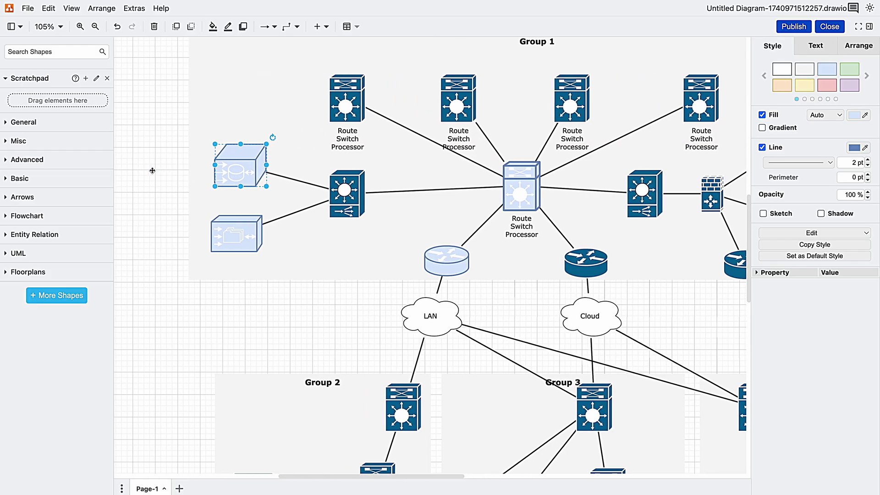
{"action": "scroll", "coordinate": [152, 170], "scroll_direction": "up", "scroll_amount": 1}
{"action": "left_click", "coordinate": [228, 241], "text": "shift"}
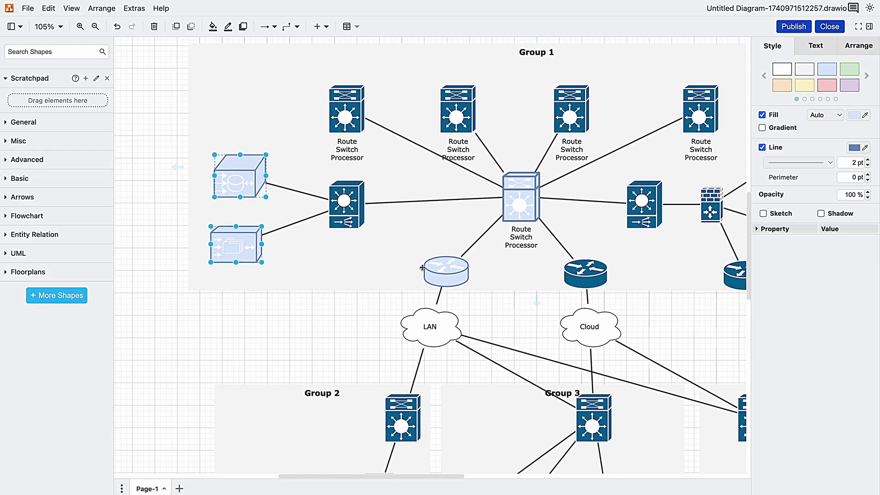
{"action": "left_click_drag", "start_coordinate": [242, 163], "coordinate": [46, 101]}
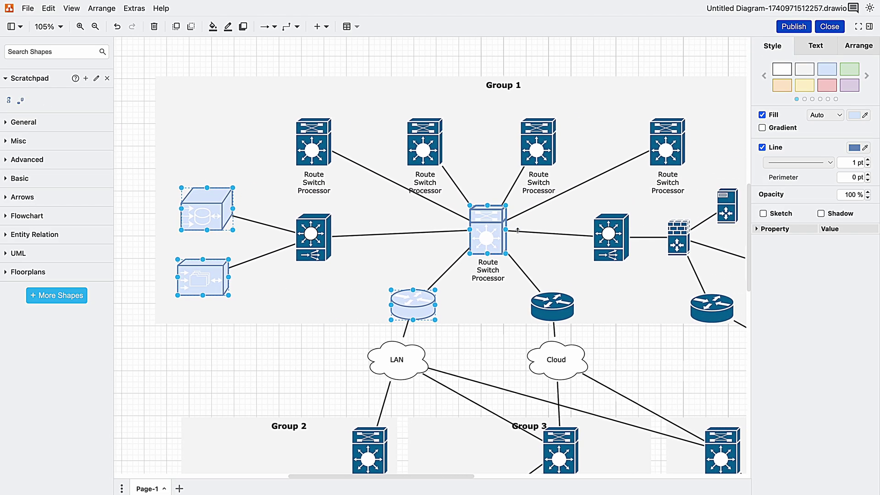
{"action": "left_click", "coordinate": [97, 79]}
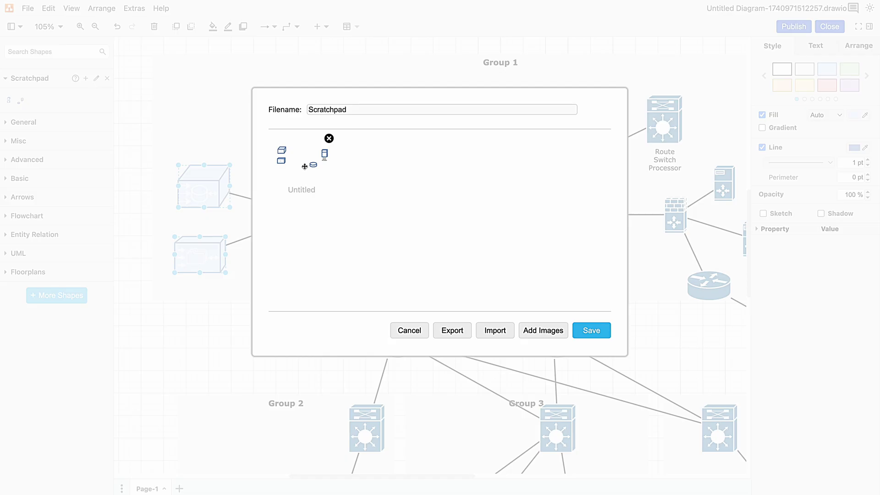
Export the Scratchpad contents to Scratchpad.xml.
{"action": "left_click", "coordinate": [440, 331]}
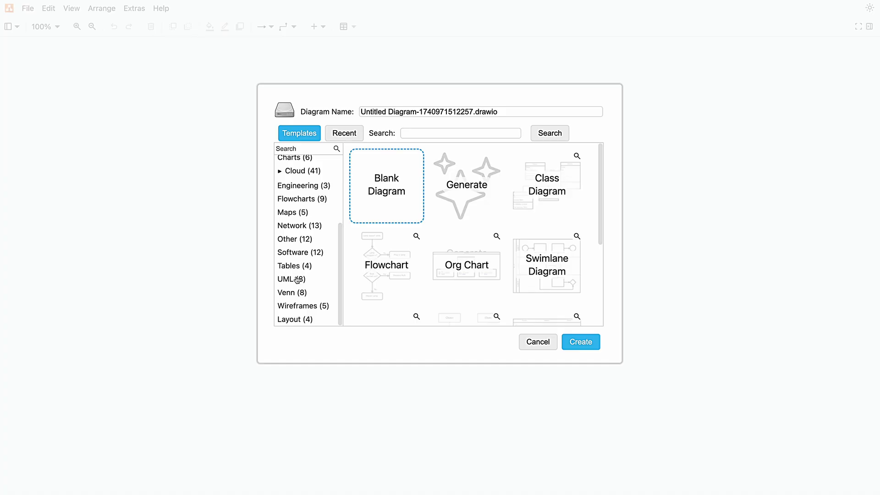
{"action": "left_click", "coordinate": [298, 269]}
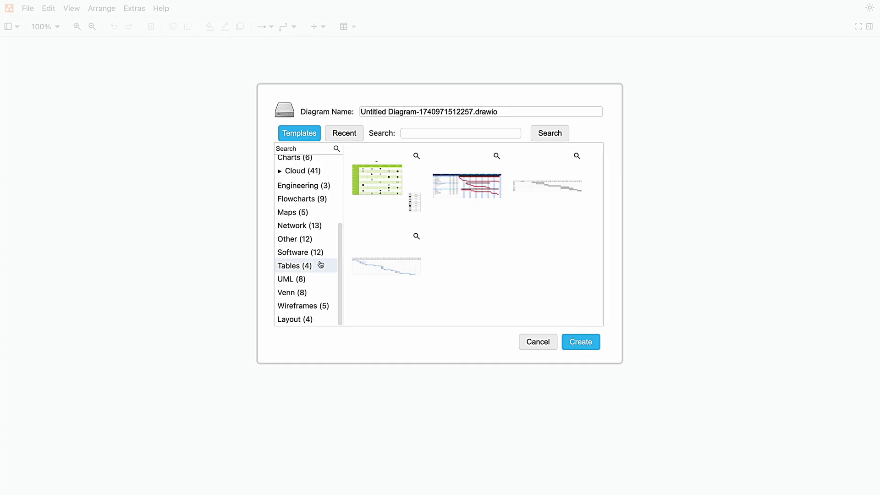
{"action": "left_click", "coordinate": [460, 192]}
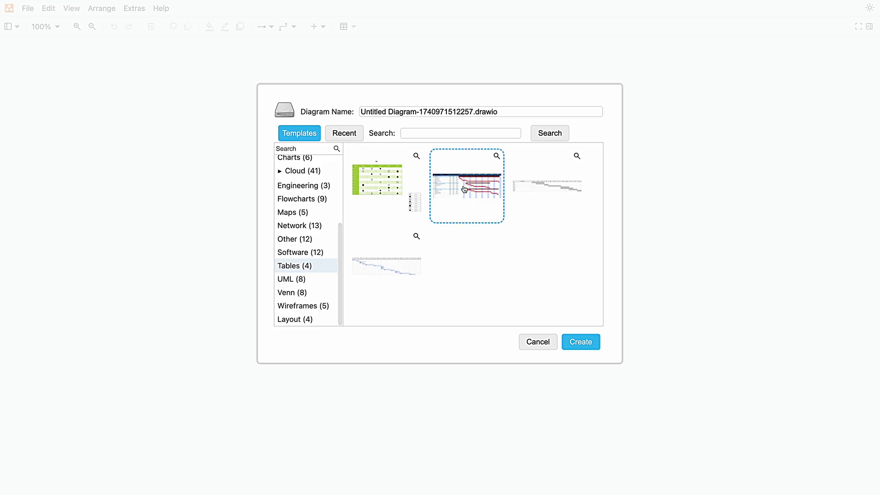
{"action": "left_click", "coordinate": [580, 342]}
{"action": "scroll", "coordinate": [379, 252], "scroll_direction": "down", "scroll_amount": 3}
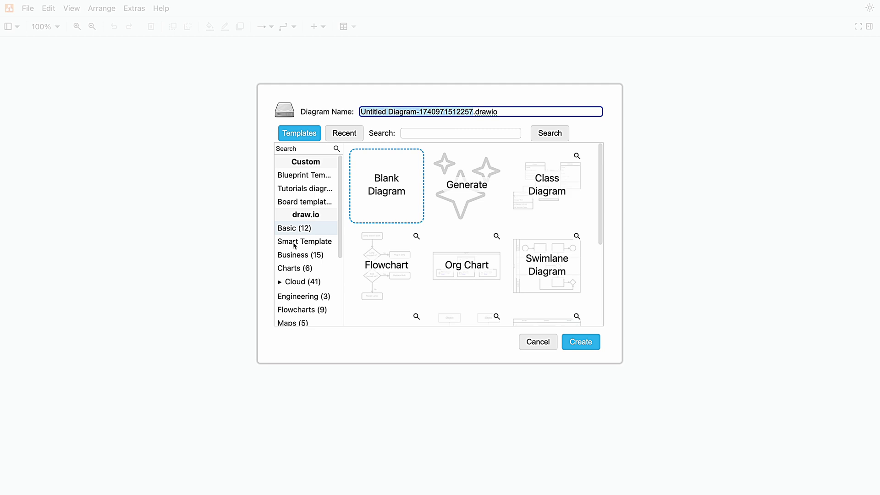
{"action": "scroll", "coordinate": [294, 245], "scroll_direction": "down", "scroll_amount": 5}
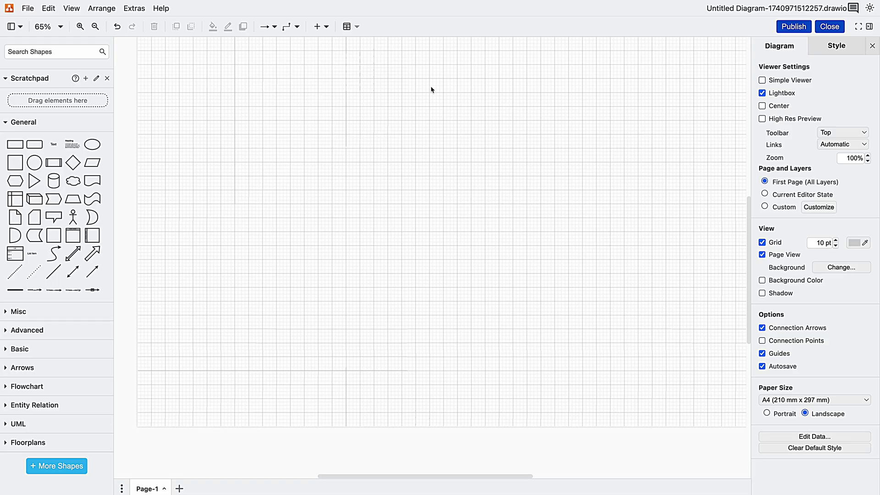
Browse the template gallery's Other category for the four-stage funnel template.
{"action": "left_click", "coordinate": [318, 28]}
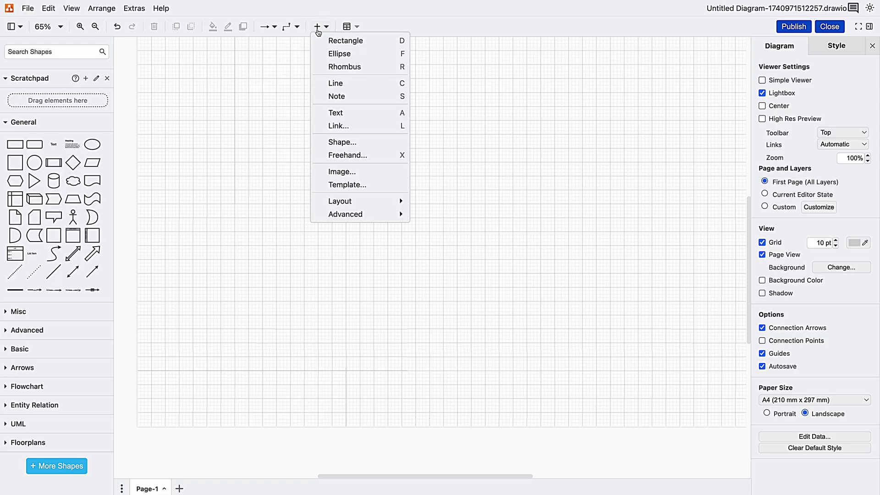
{"action": "left_click", "coordinate": [360, 189]}
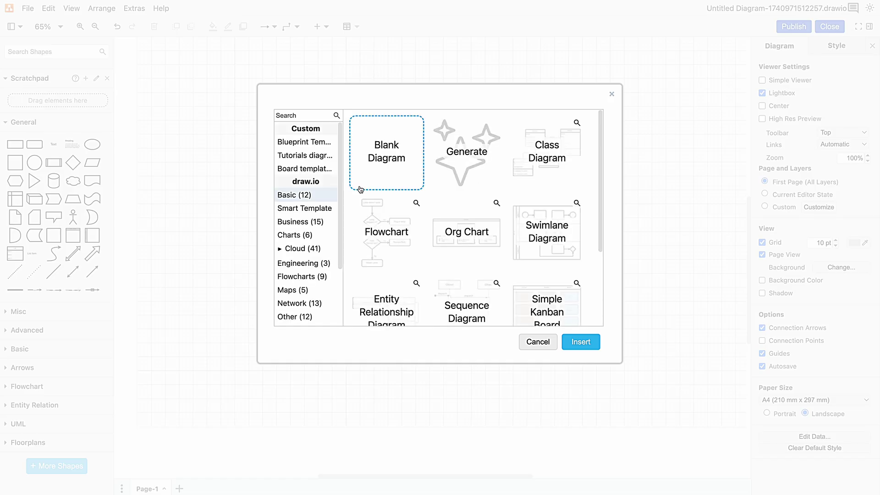
{"action": "scroll", "coordinate": [329, 190], "scroll_direction": "down", "scroll_amount": 3}
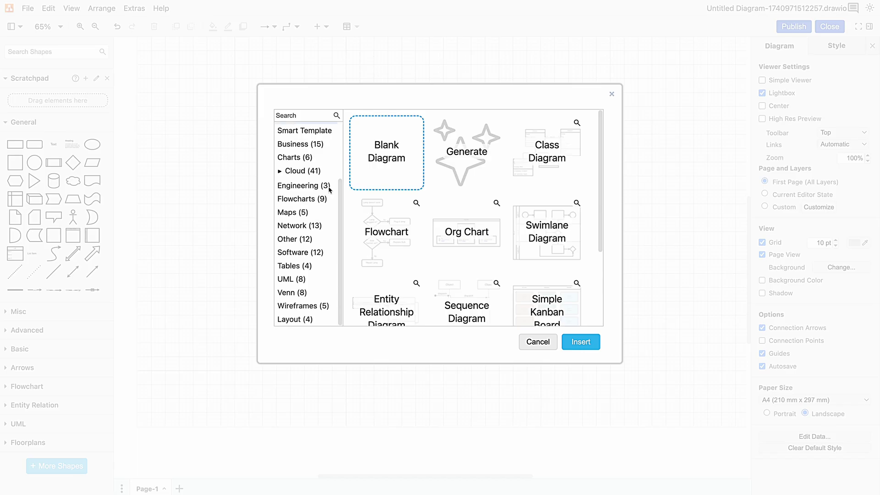
{"action": "left_click", "coordinate": [300, 240]}
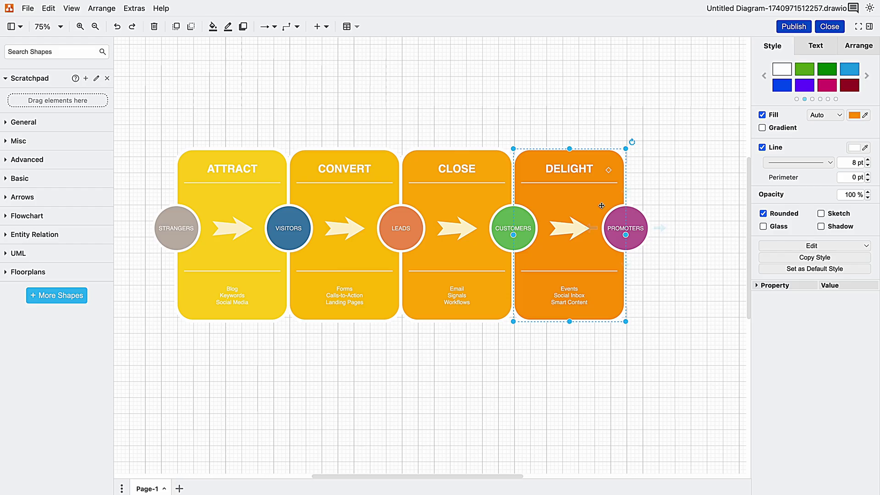
Fill the DELIGHT card light blue and the CLOSE card magenta, with CLOSE's arrow light blue.
{"action": "left_click", "coordinate": [847, 76]}
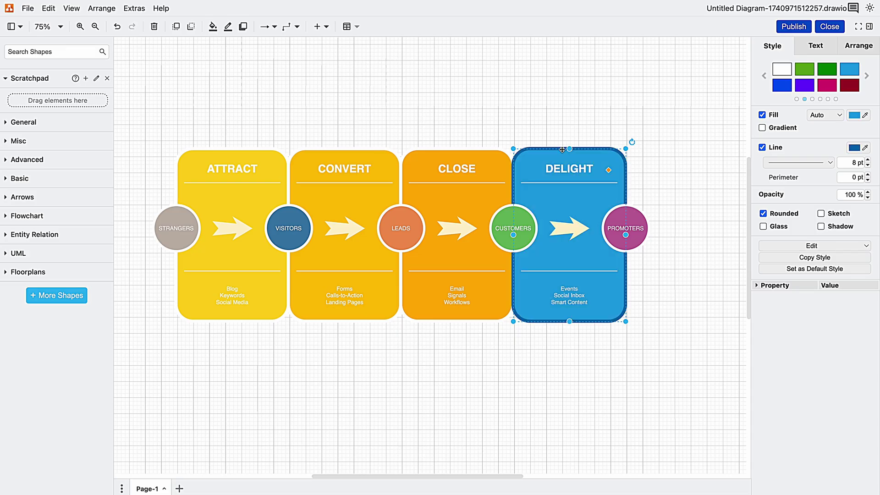
{"action": "left_click", "coordinate": [572, 237]}
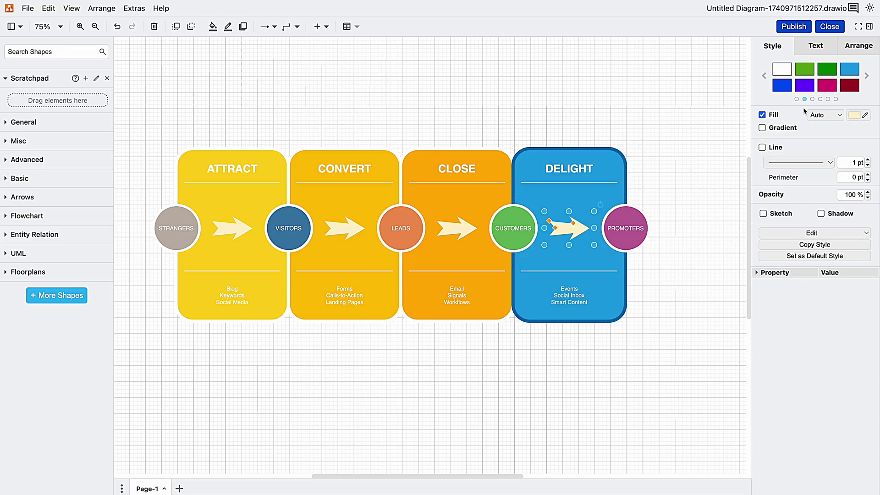
{"action": "left_click", "coordinate": [449, 209]}
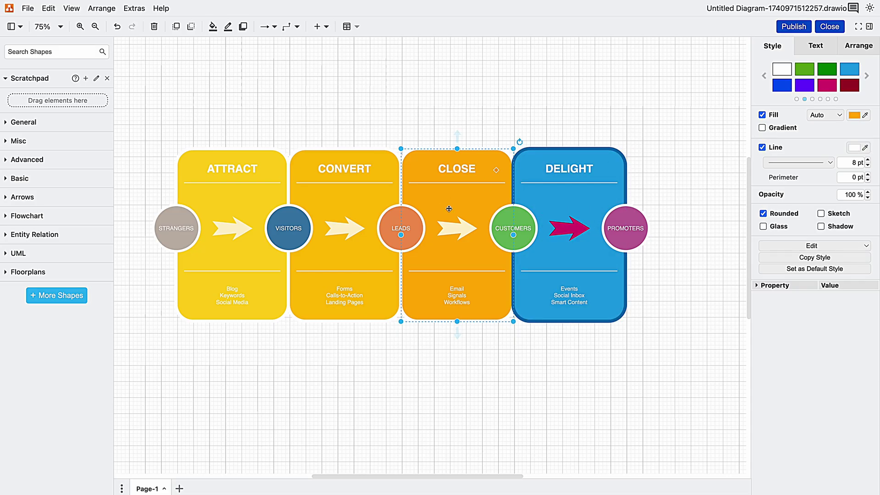
{"action": "left_click", "coordinate": [827, 86]}
{"action": "left_click", "coordinate": [456, 228]}
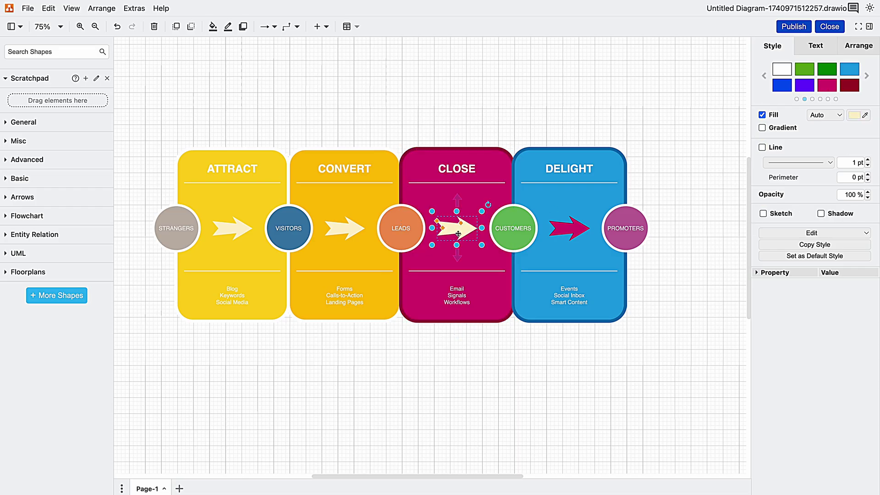
{"action": "left_click", "coordinate": [849, 70]}
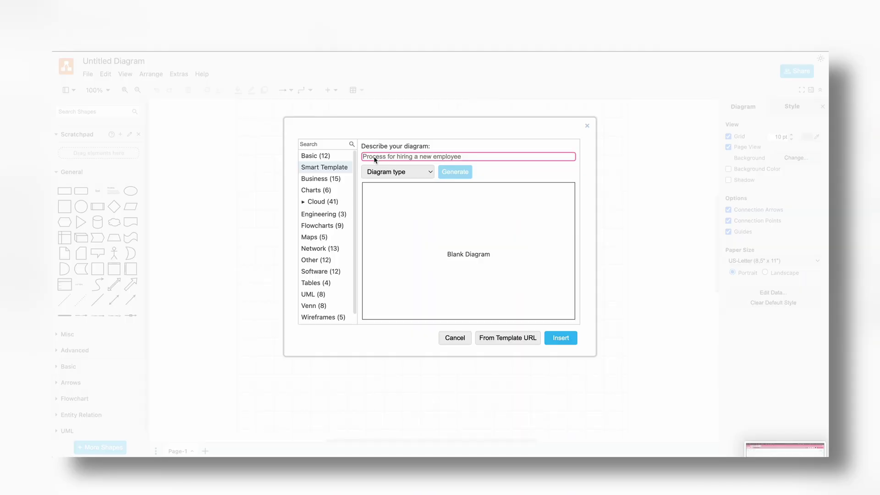
Generate a Flowchart from 'Process for hiring a new employee' and insert the result.
{"action": "type", "text": "Process for hiring a new employee"}
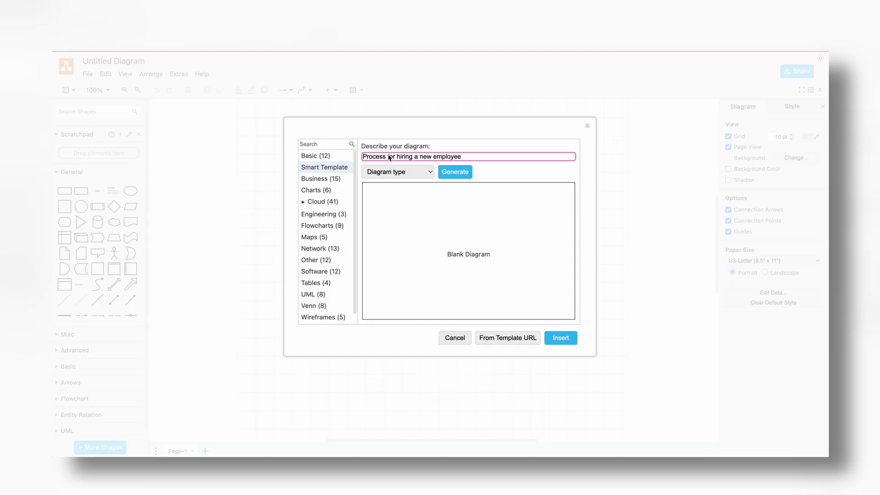
{"action": "left_click", "coordinate": [398, 171]}
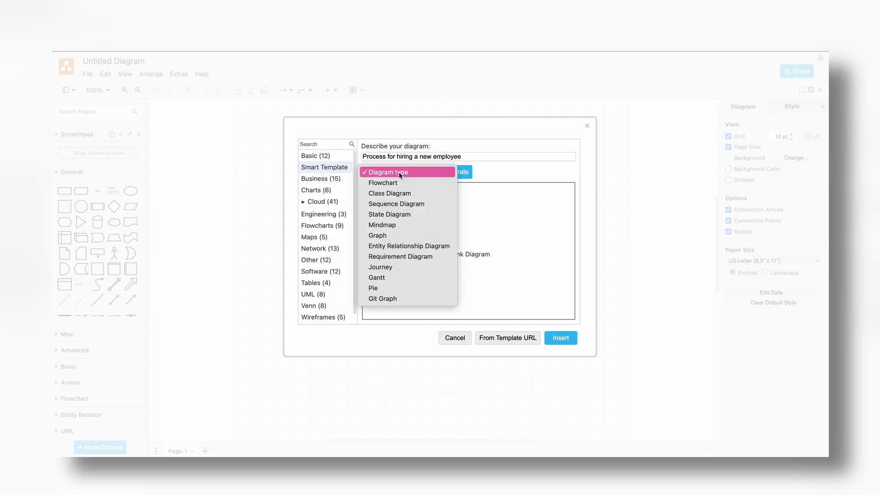
{"action": "left_click", "coordinate": [389, 182]}
{"action": "left_click", "coordinate": [454, 172]}
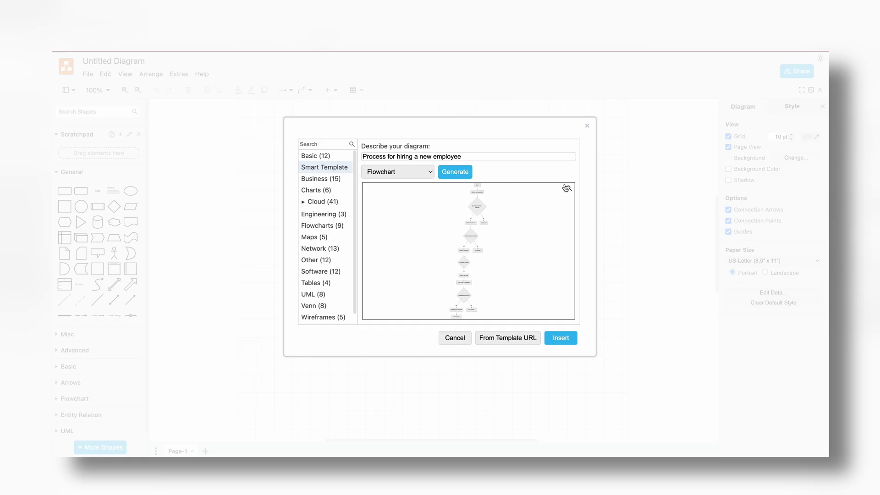
{"action": "mouse_move", "coordinate": [568, 188]}
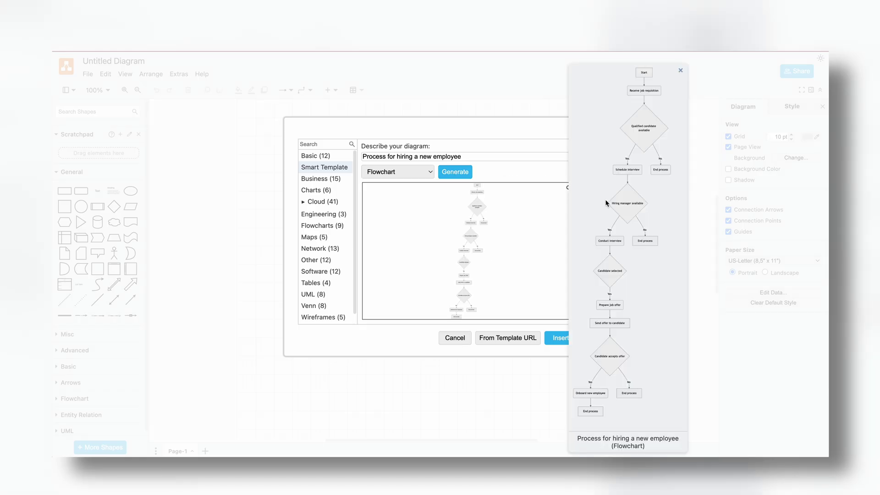
{"action": "left_click", "coordinate": [561, 338]}
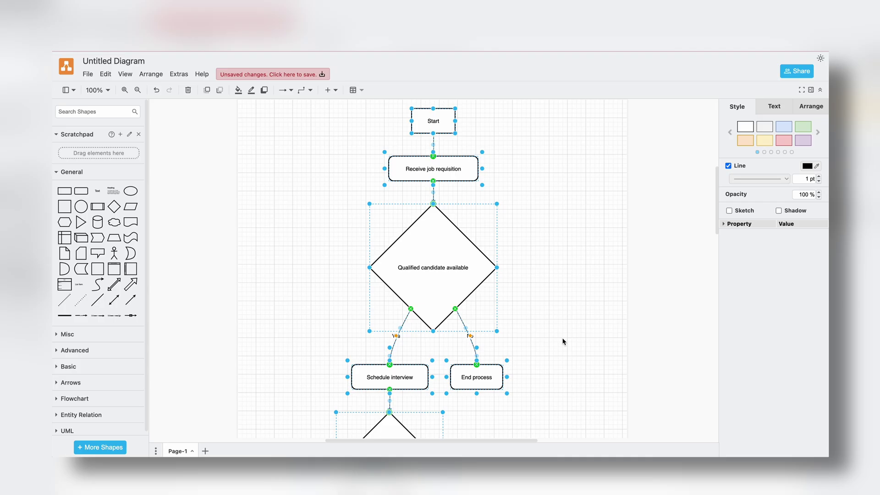
Scroll down to review the hiring flowchart through Onboard new employee and End process.
{"action": "scroll", "coordinate": [563, 341], "scroll_direction": "down", "scroll_amount": 10}
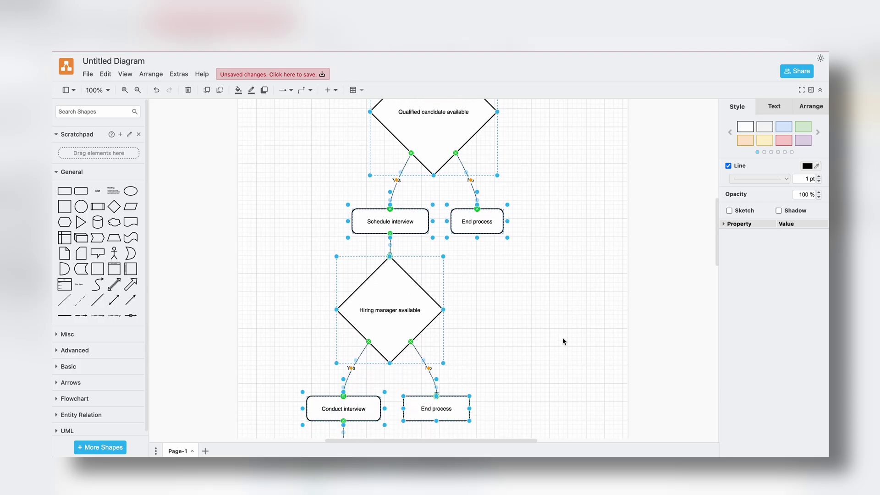
{"action": "scroll", "coordinate": [563, 341], "scroll_direction": "down", "scroll_amount": 16}
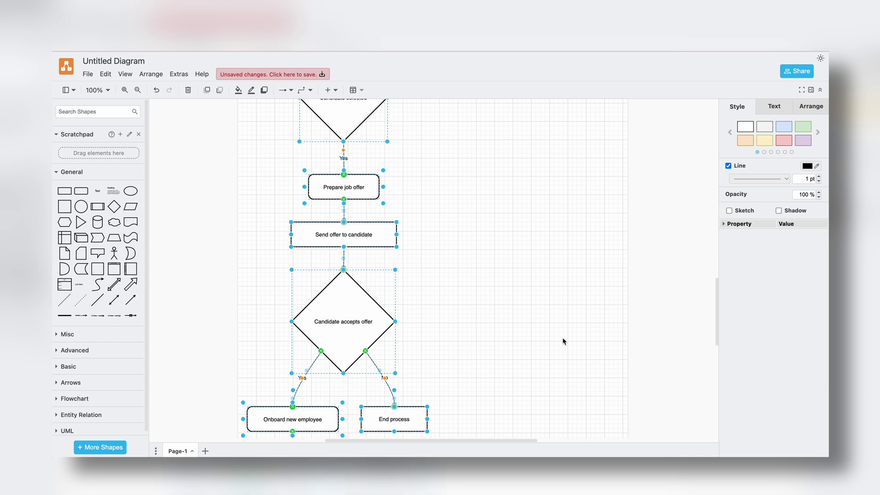
{"action": "scroll", "coordinate": [562, 339], "scroll_direction": "down", "scroll_amount": 2}
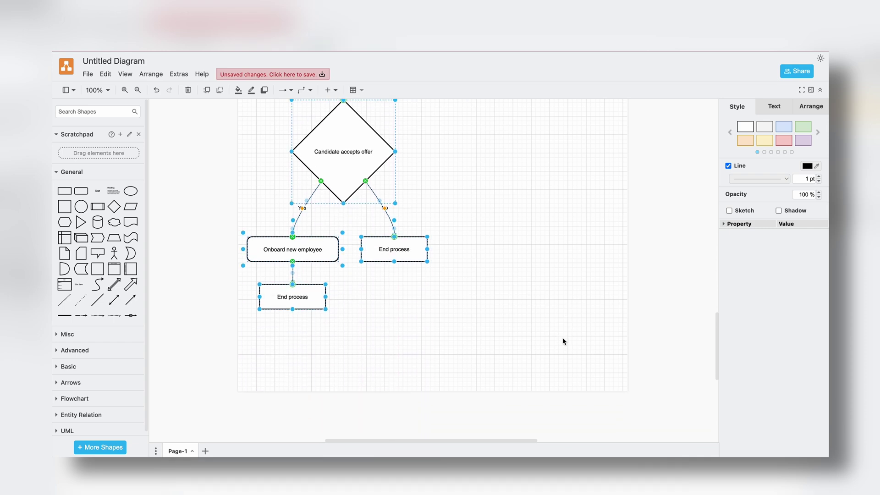